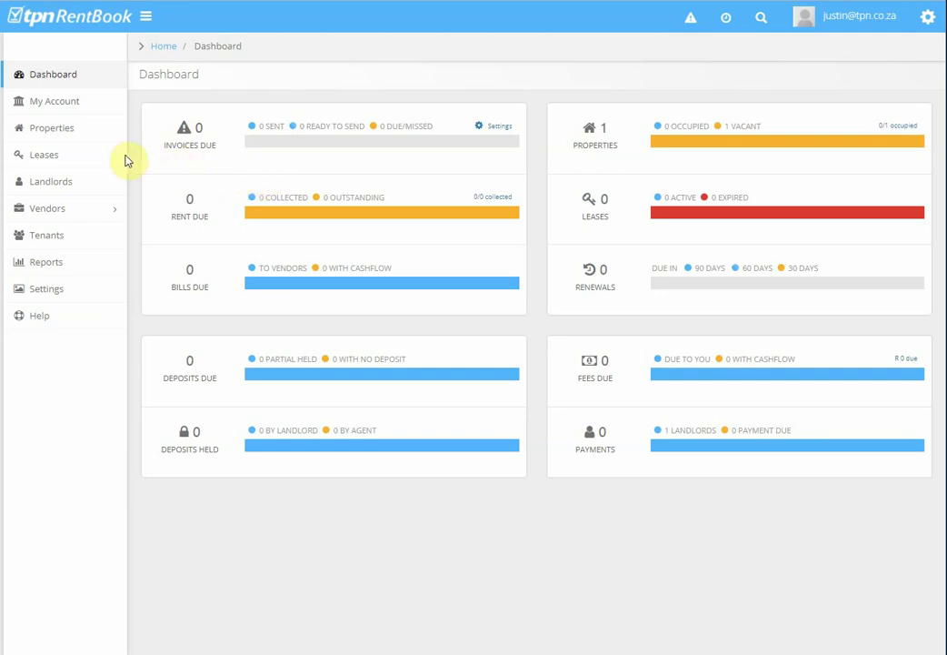
Start a new lease and select the vacant property and the applicant tenant for it.
left_click(53, 159)
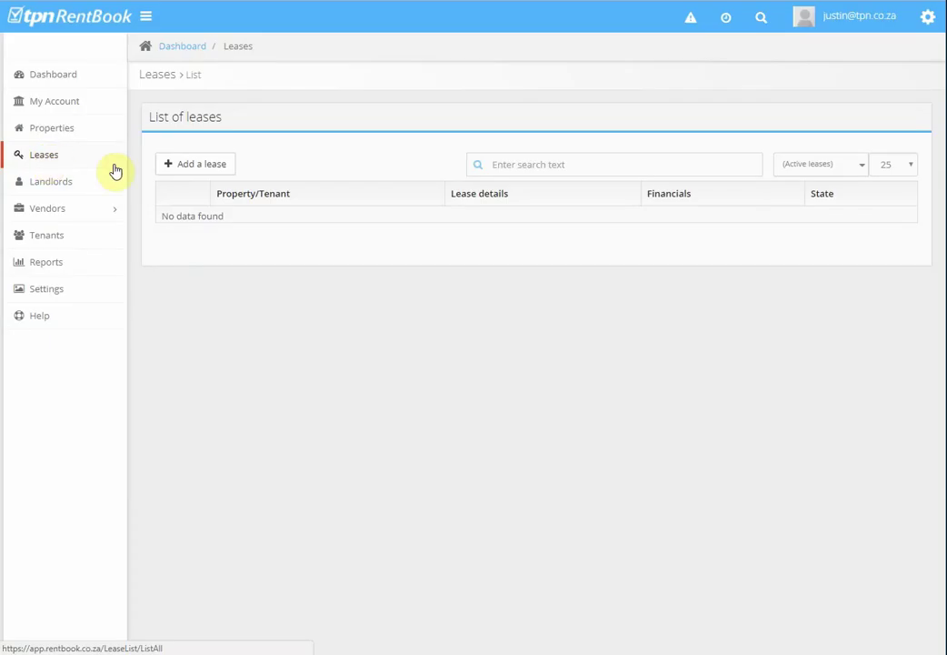
left_click(193, 169)
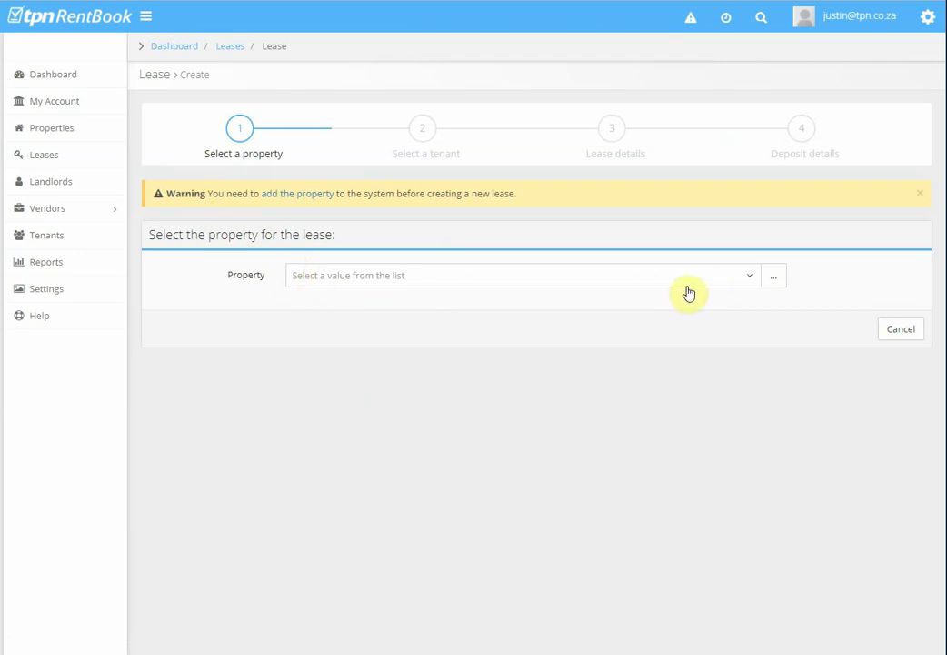
left_click(751, 280)
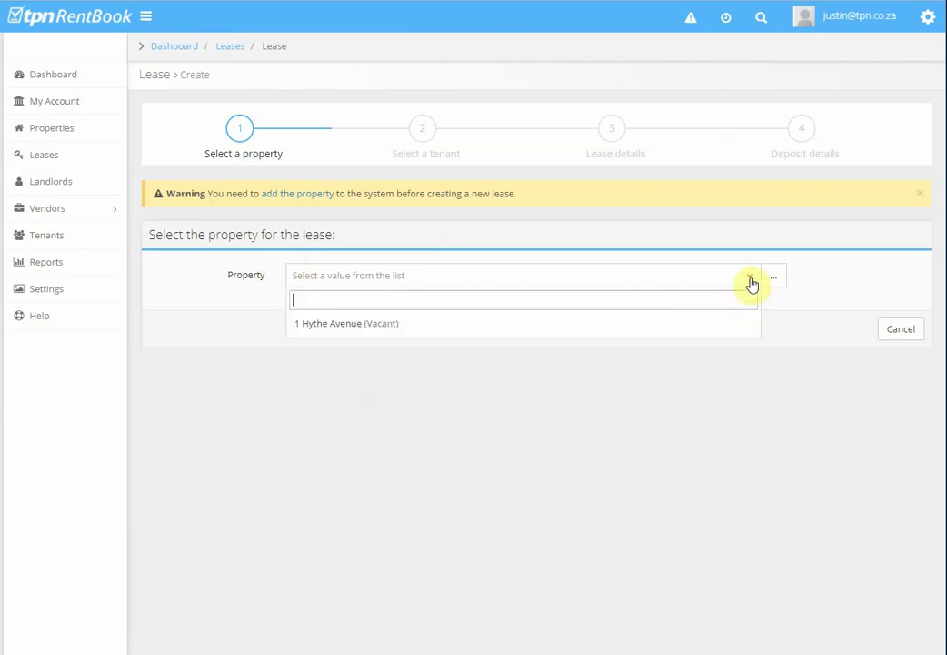
left_click(389, 324)
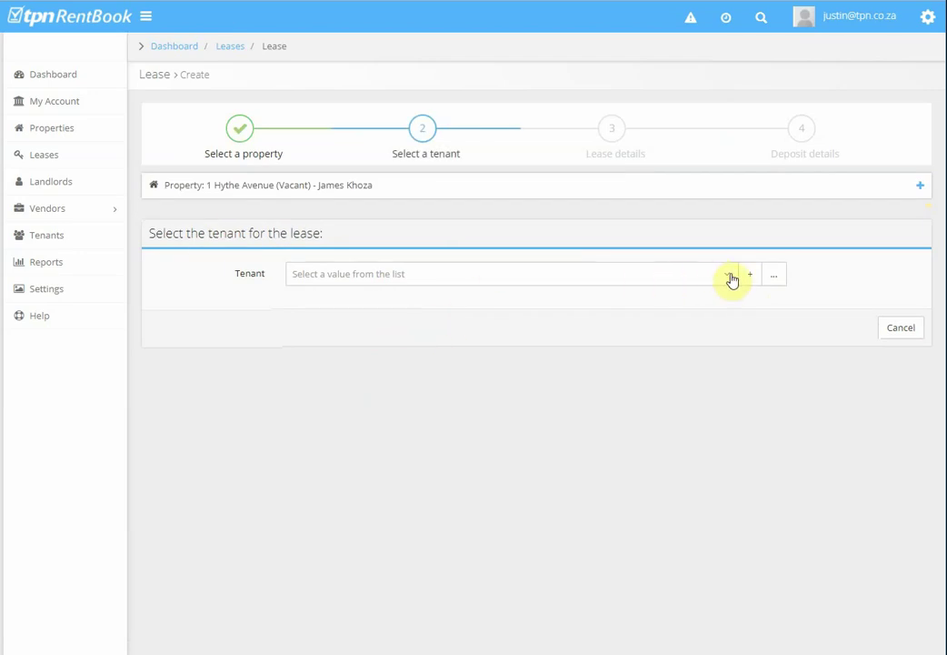
left_click(727, 275)
left_click(455, 323)
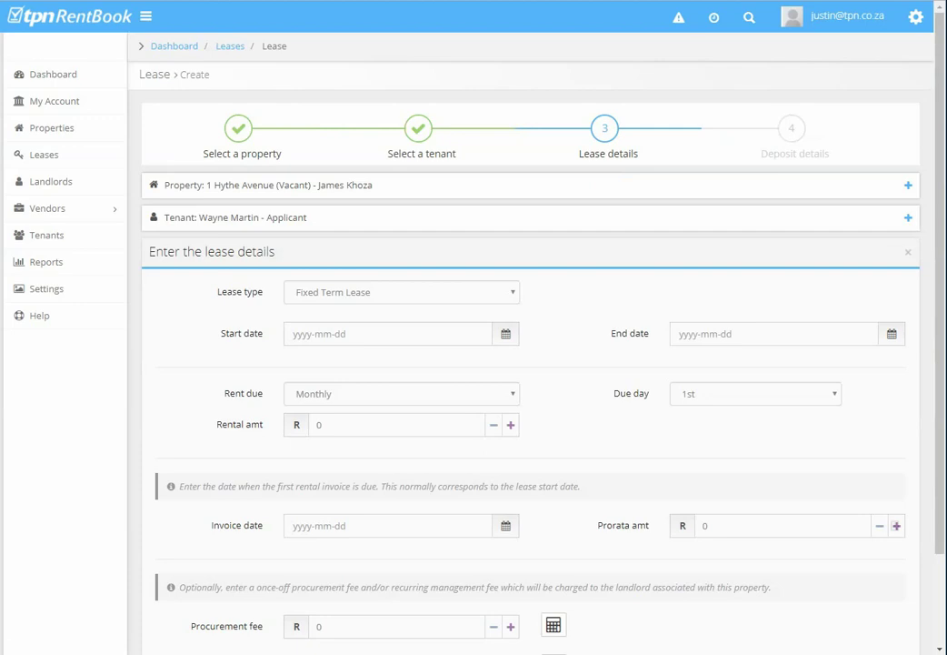
Set the lease type to Fixed Term Lease with a start date of 2018-01-01.
left_click(493, 294)
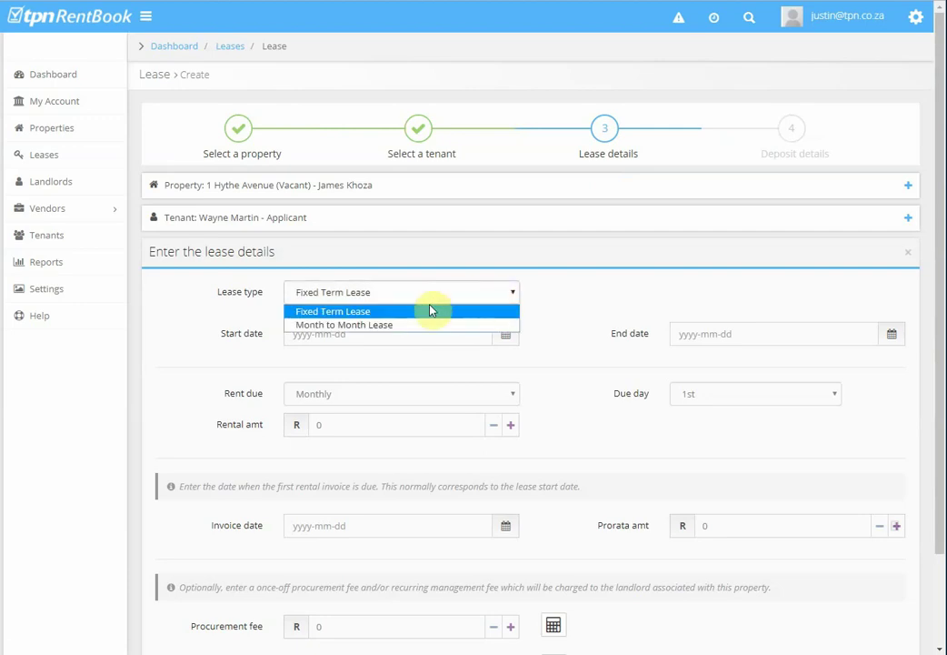
left_click(368, 312)
left_click(389, 333)
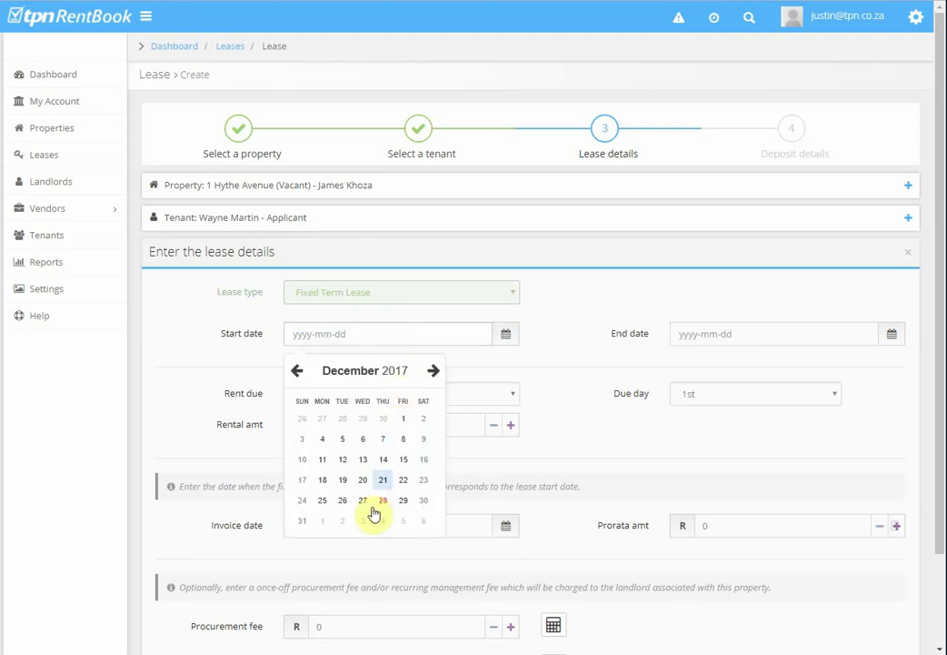
left_click(323, 521)
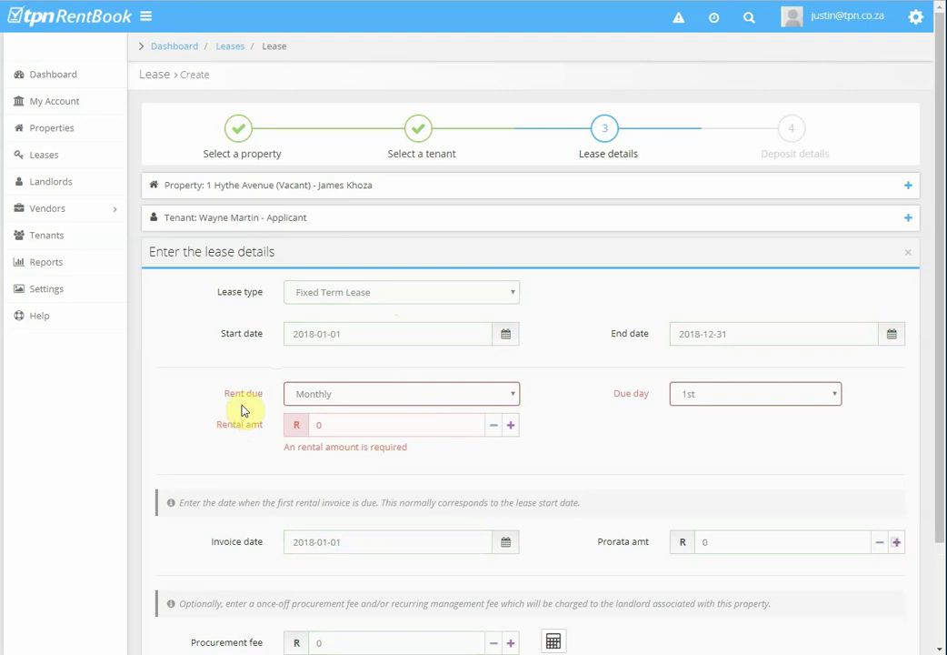
Keep the rent due day on the 1st and set the rental amount to R 6500.
left_click(836, 395)
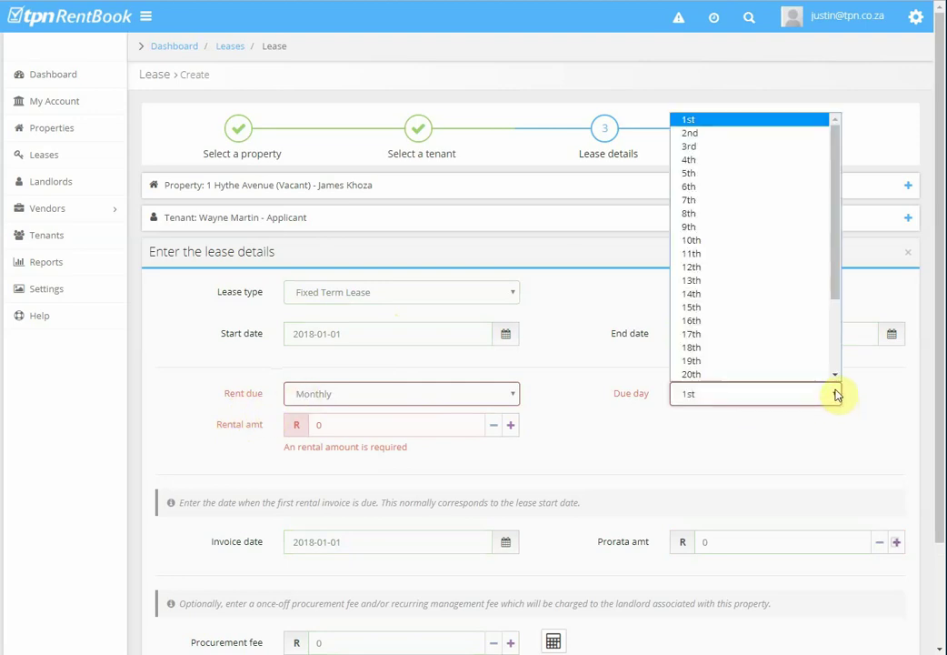
mouse_move(841, 292)
left_mouse_down()
mouse_move(834, 338)
mouse_move(831, 281)
left_mouse_up()
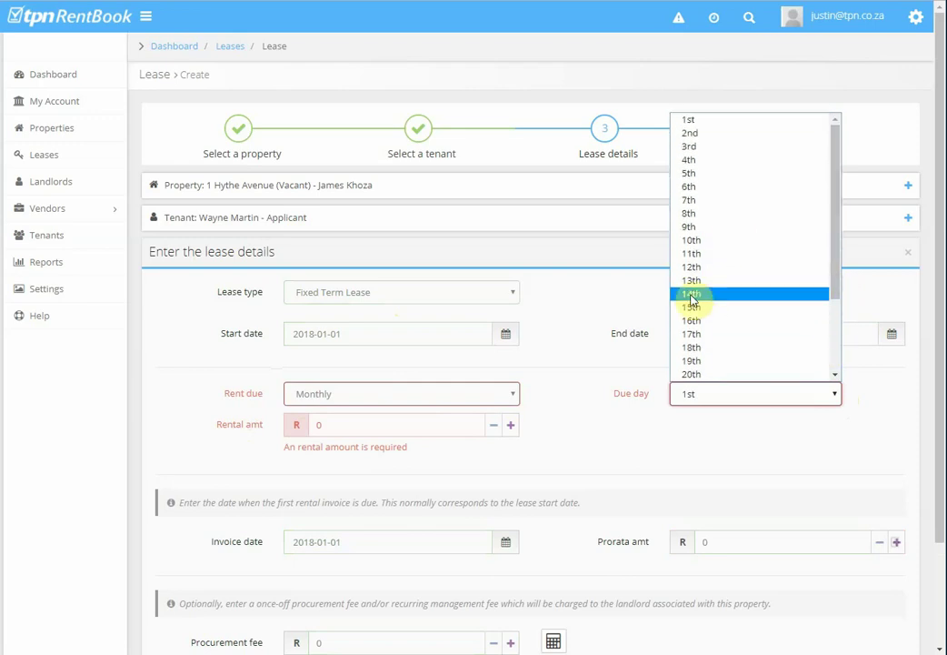
left_click(349, 430)
left_click(347, 429)
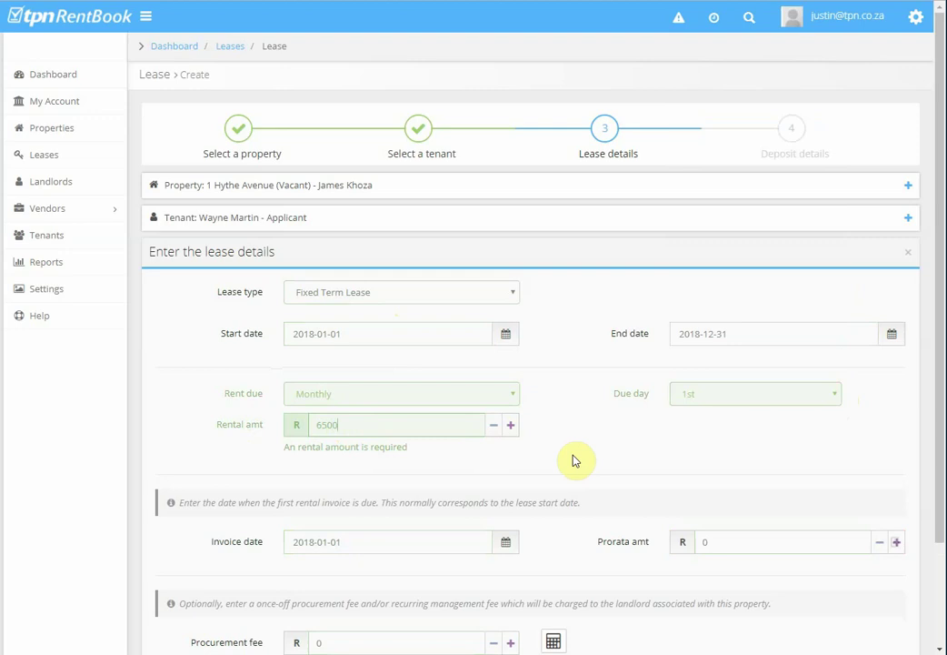
Use the fee calculator to set the once-off procurement fee to R 1560.
scroll(576, 461, "down", 2)
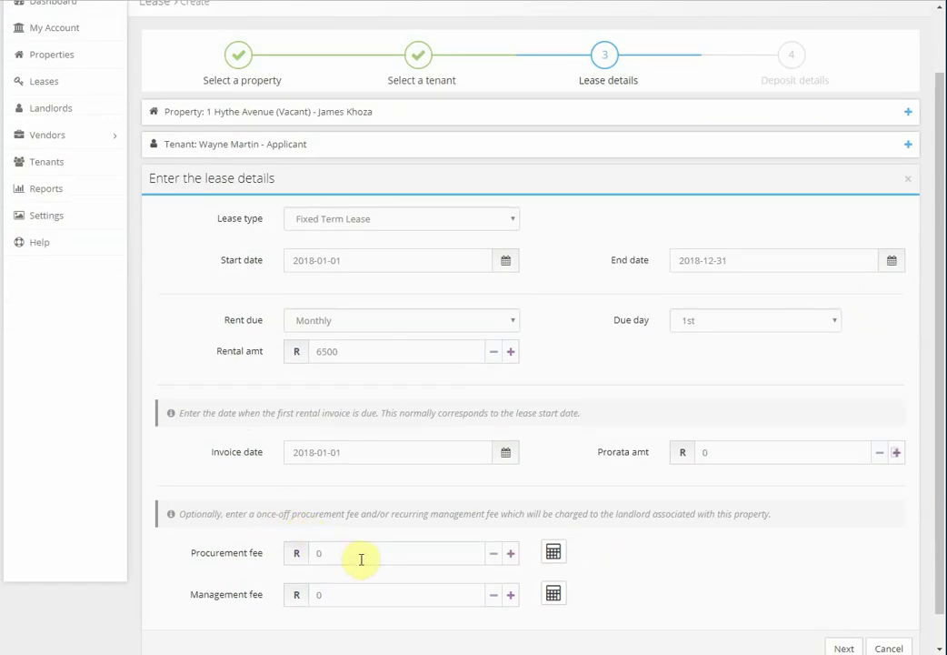
scroll(362, 558, "down", 1)
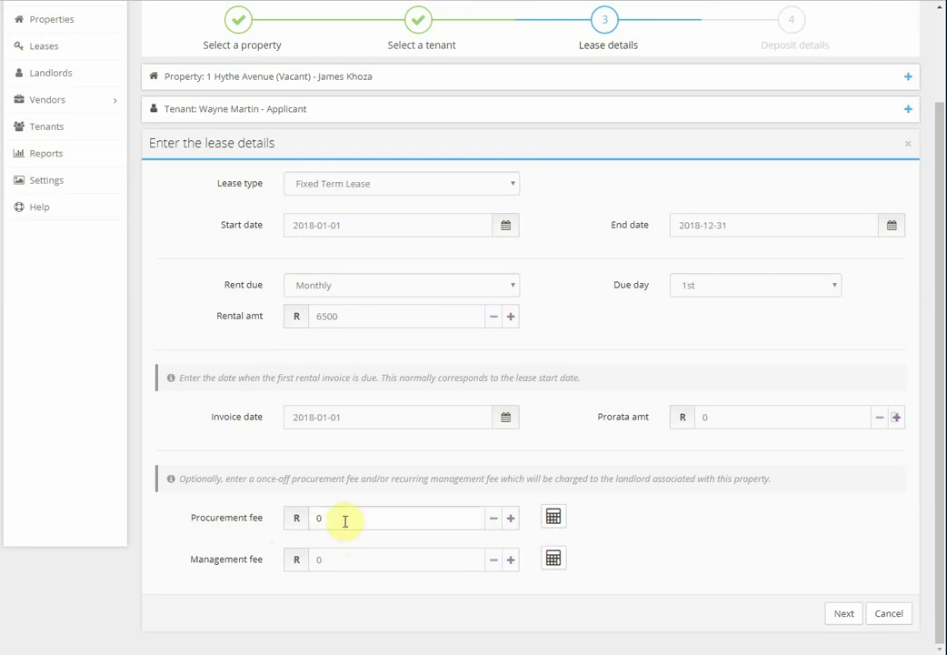
left_click(554, 520)
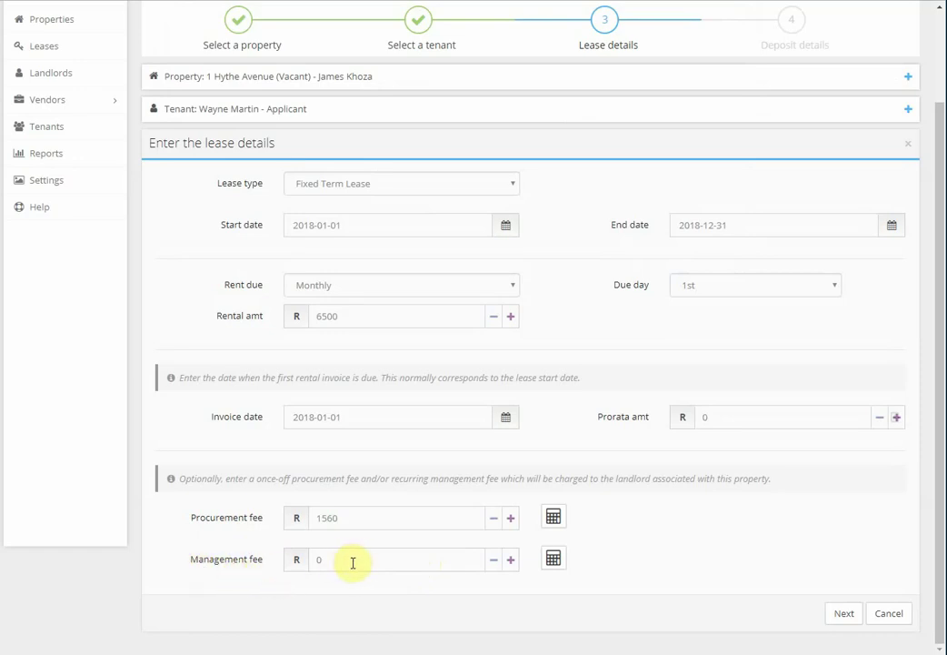
Calculate a percentage-based management fee of R 520, save it and continue to the deposit details.
double_click(350, 562)
left_click(552, 557)
double_click(461, 140)
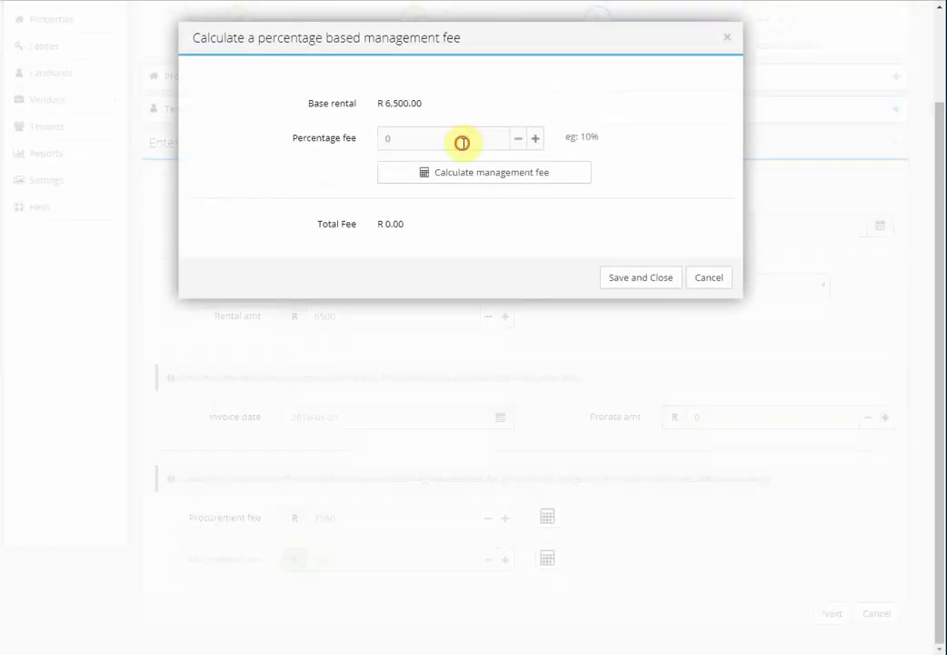
left_click(539, 175)
left_click(629, 277)
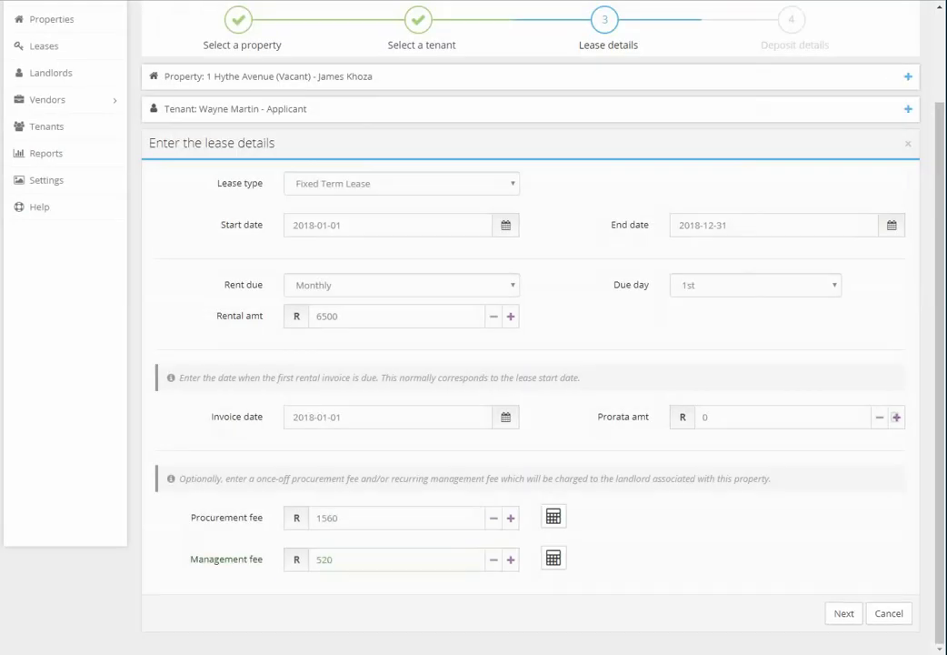
left_click(842, 616)
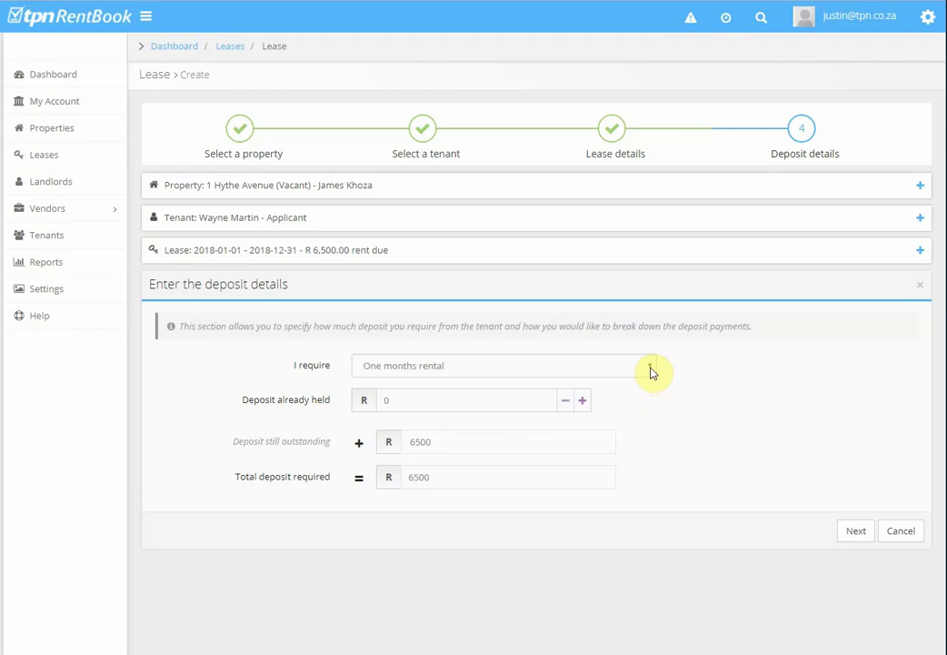
Require a custom deposit amount with a total of R 8000 and continue to the deposit payment schedule.
left_click(651, 371)
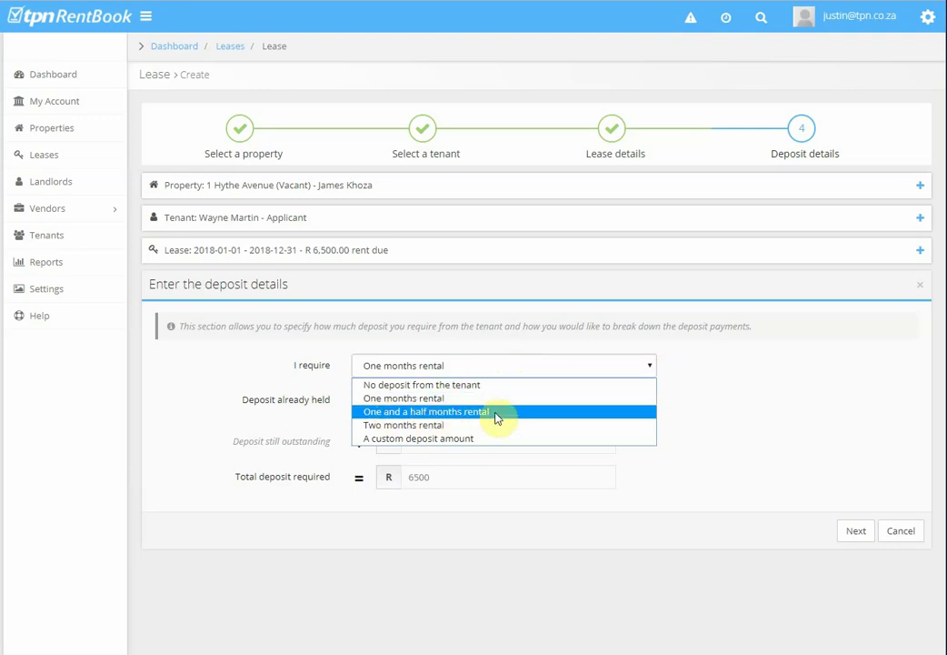
left_click(417, 439)
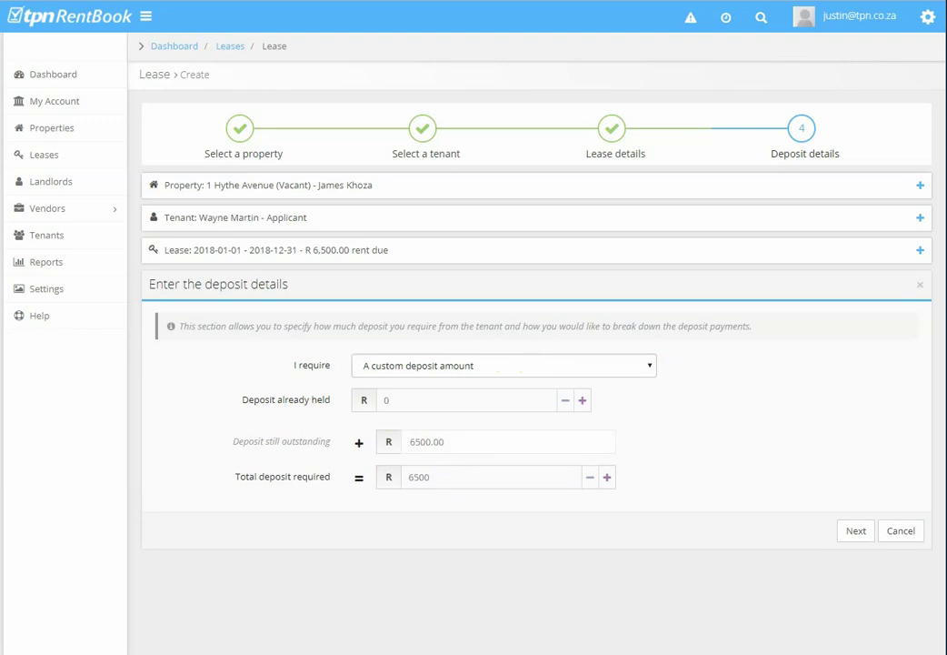
double_click(462, 441)
double_click(446, 478)
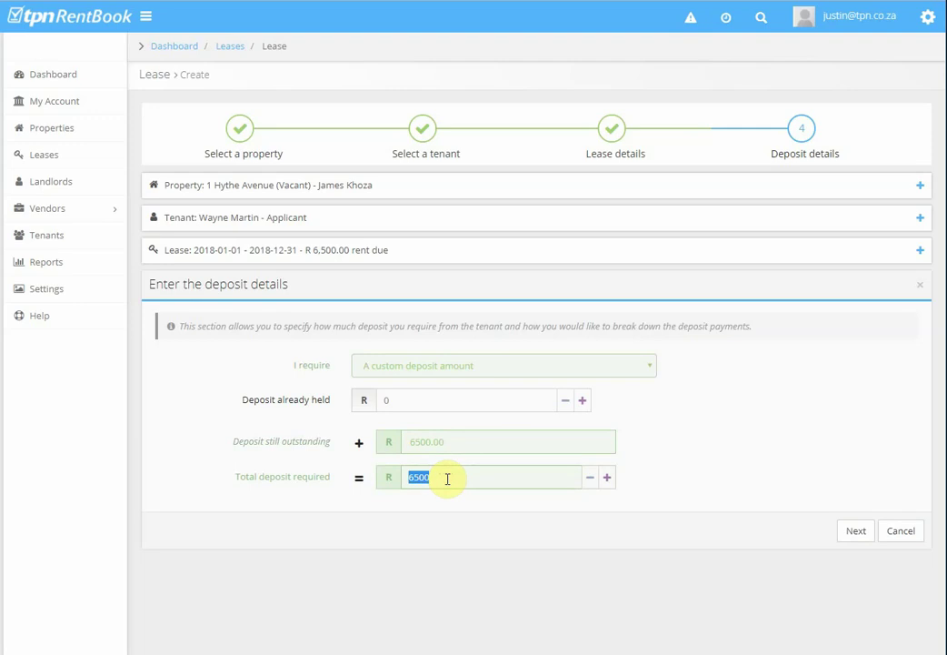
type("8000")
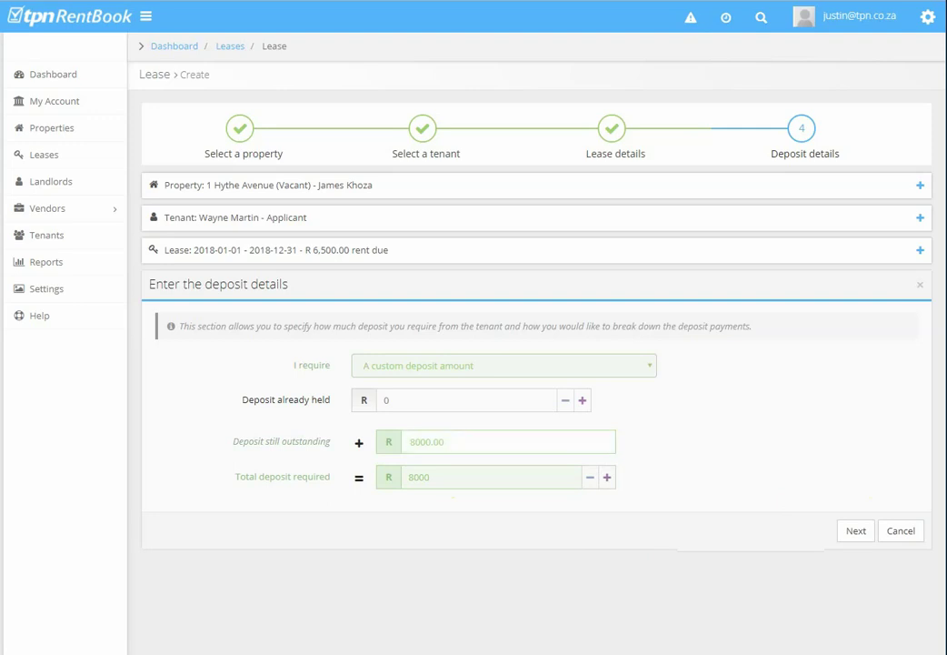
left_click(857, 531)
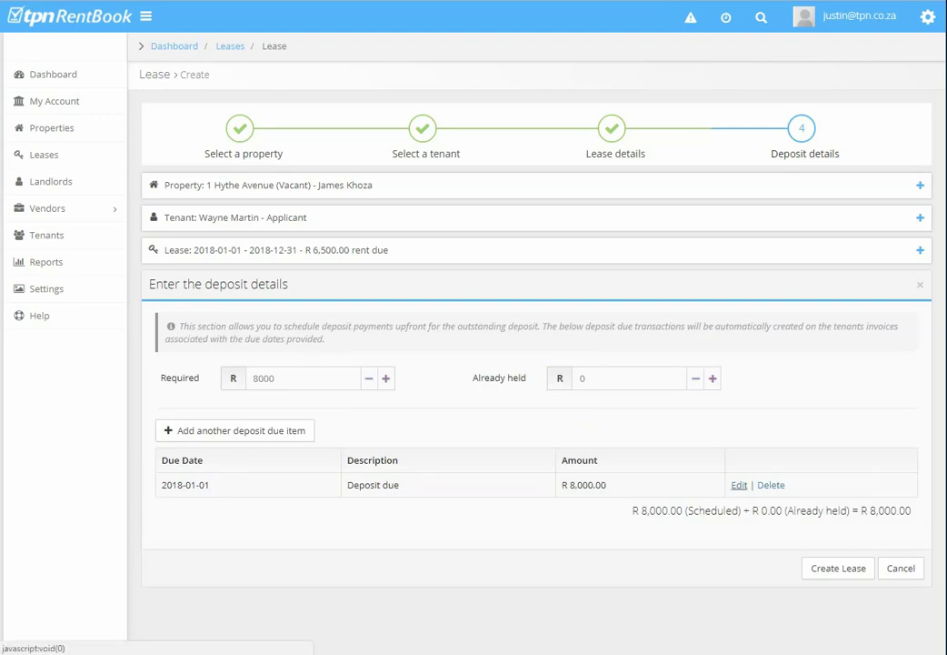
Edit the scheduled deposit item, describing it as Damage Deposit with a unit price of R 6500, and save it.
left_click(739, 486)
double_click(347, 145)
key("BackSpace")
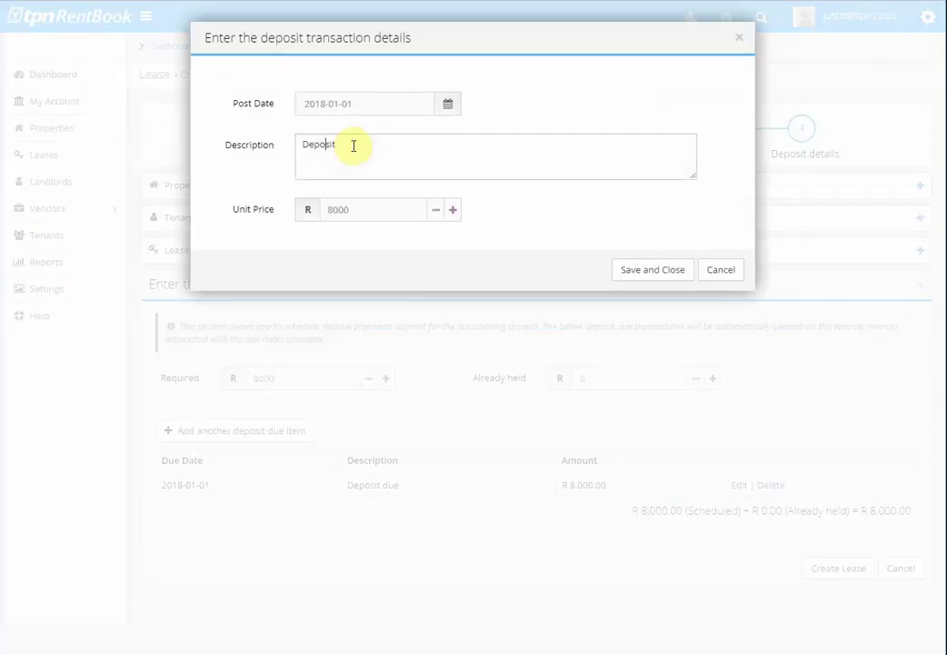
key("Home")
type("Damage")
left_click(326, 210)
double_click(326, 210)
type("6500")
left_click(682, 270)
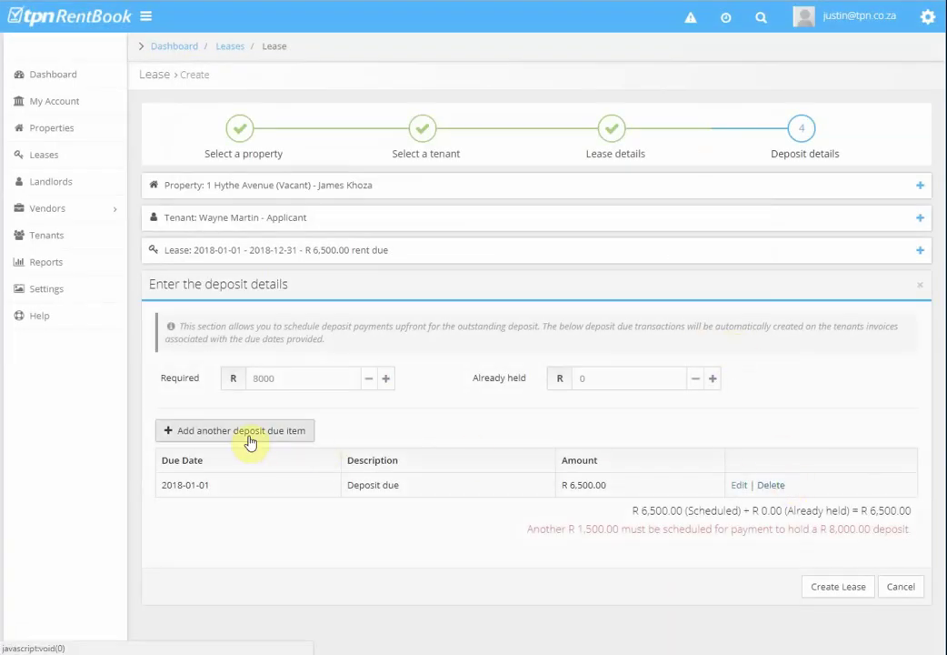
Add another deposit due item described as Key Deposit with a unit price of R 500.
left_click(250, 441)
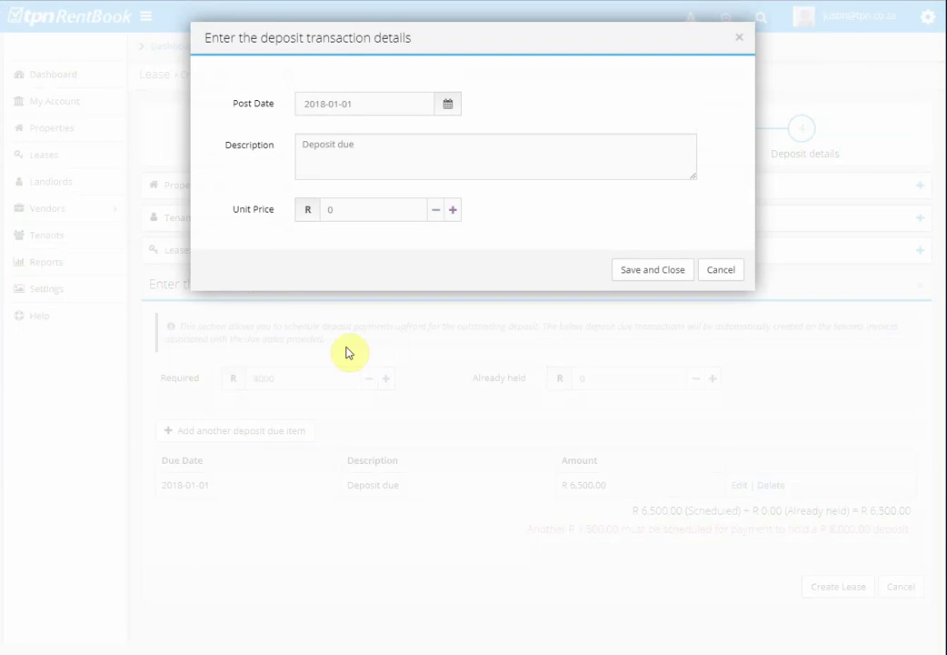
double_click(346, 145)
key("BackSpace")
type("Key")
left_click(338, 212)
type("500")
left_click(677, 273)
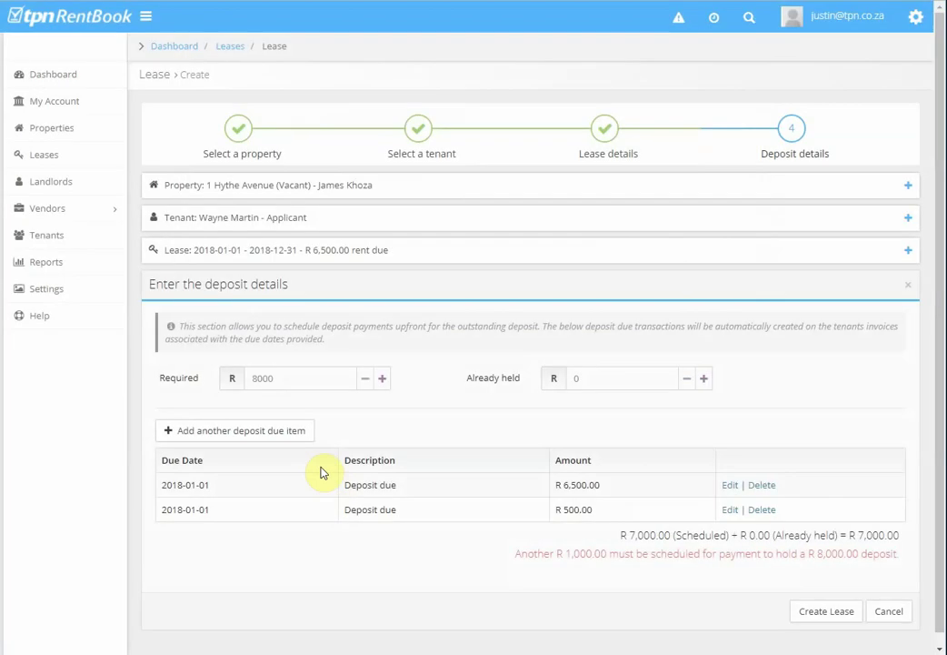
Add a deposit due item described as Utilities Deposit with a unit price of R 1000, and create the lease.
left_click(254, 433)
left_click(288, 146)
type("Utilities Deposit")
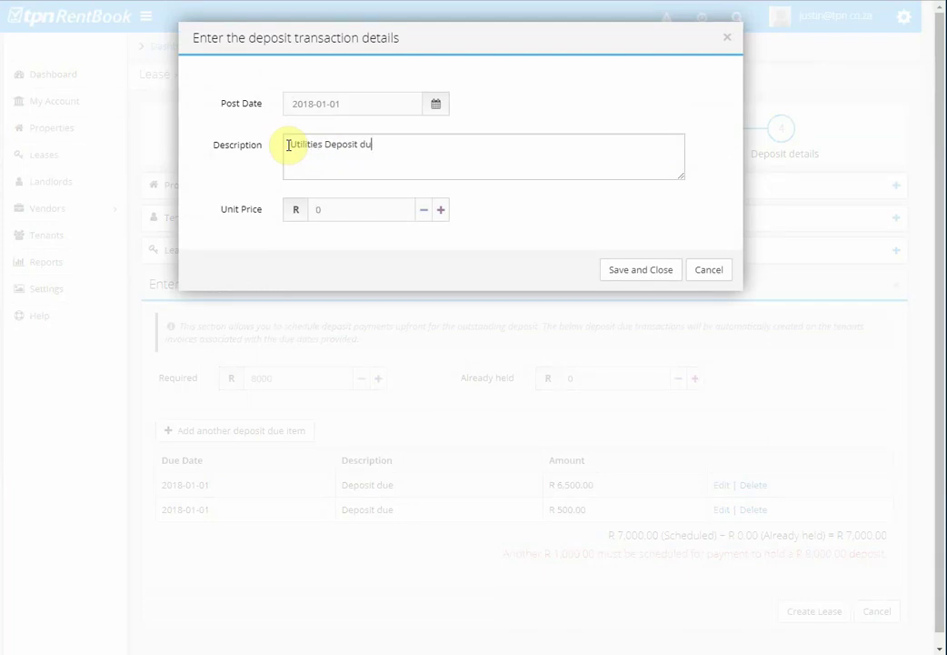
key("Tab")
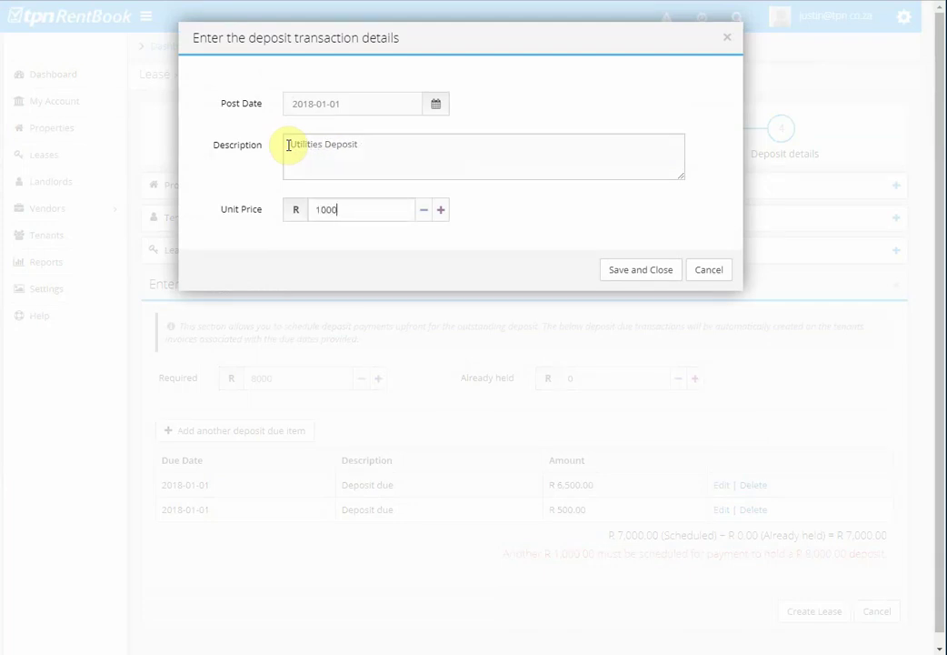
left_click(656, 270)
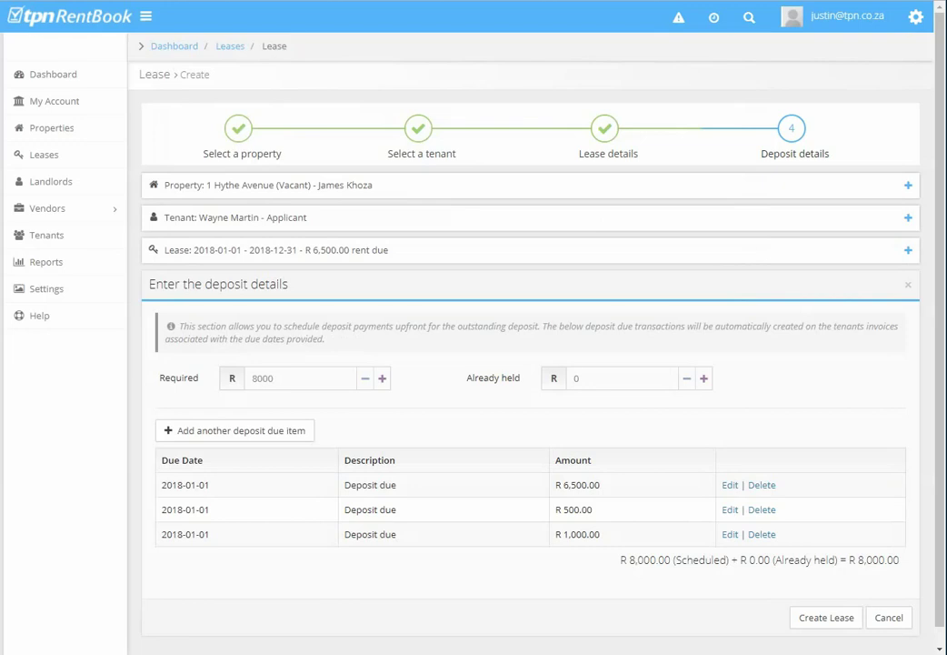
double_click(262, 377)
left_click(829, 618)
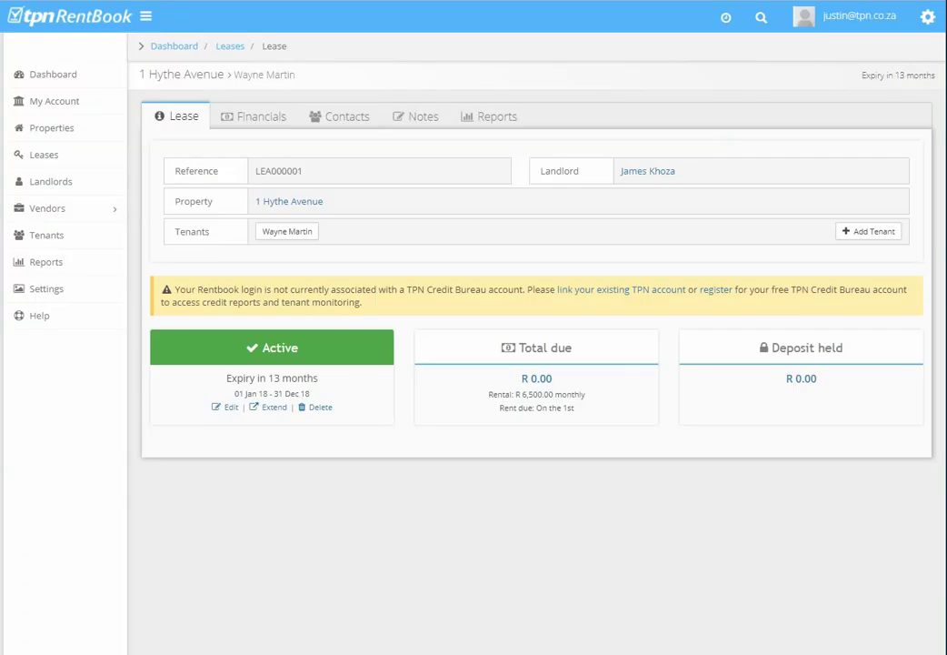